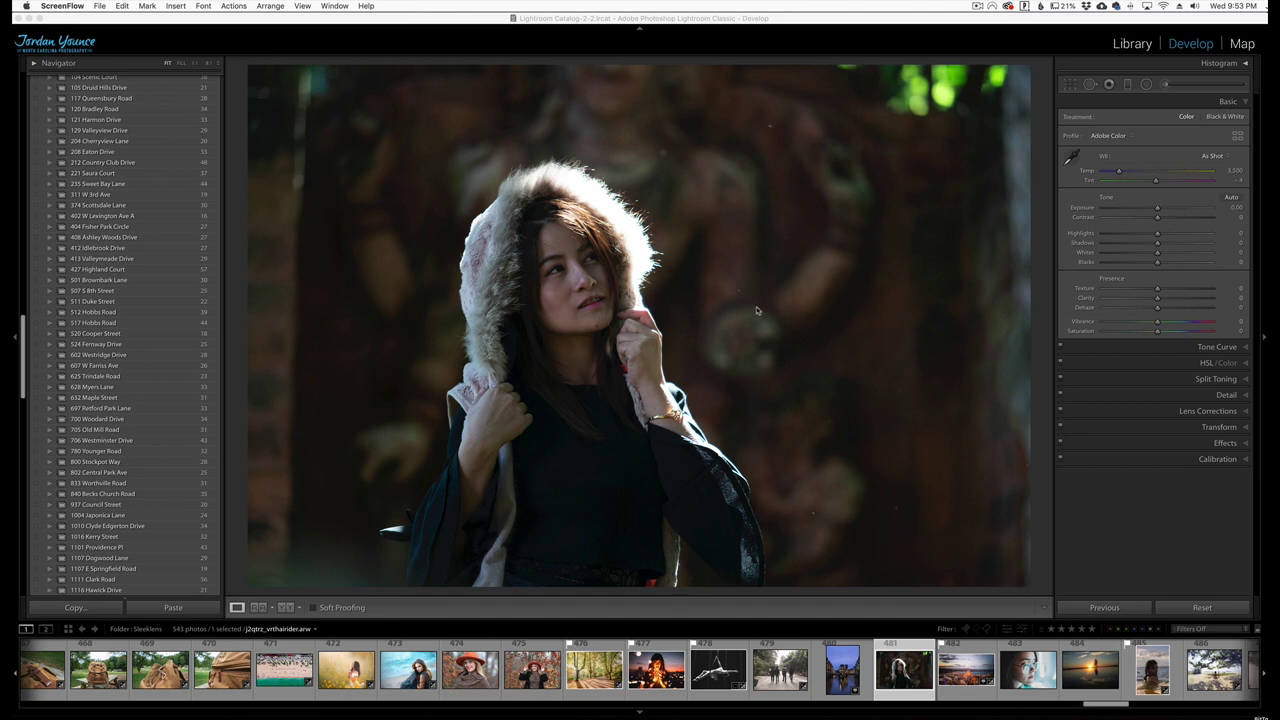
Step: Warm the photo's white balance by raising the overall Temp to 3,930
{"action": "left_click_drag", "start_coordinate": [1118, 173], "coordinate": [1121, 173]}
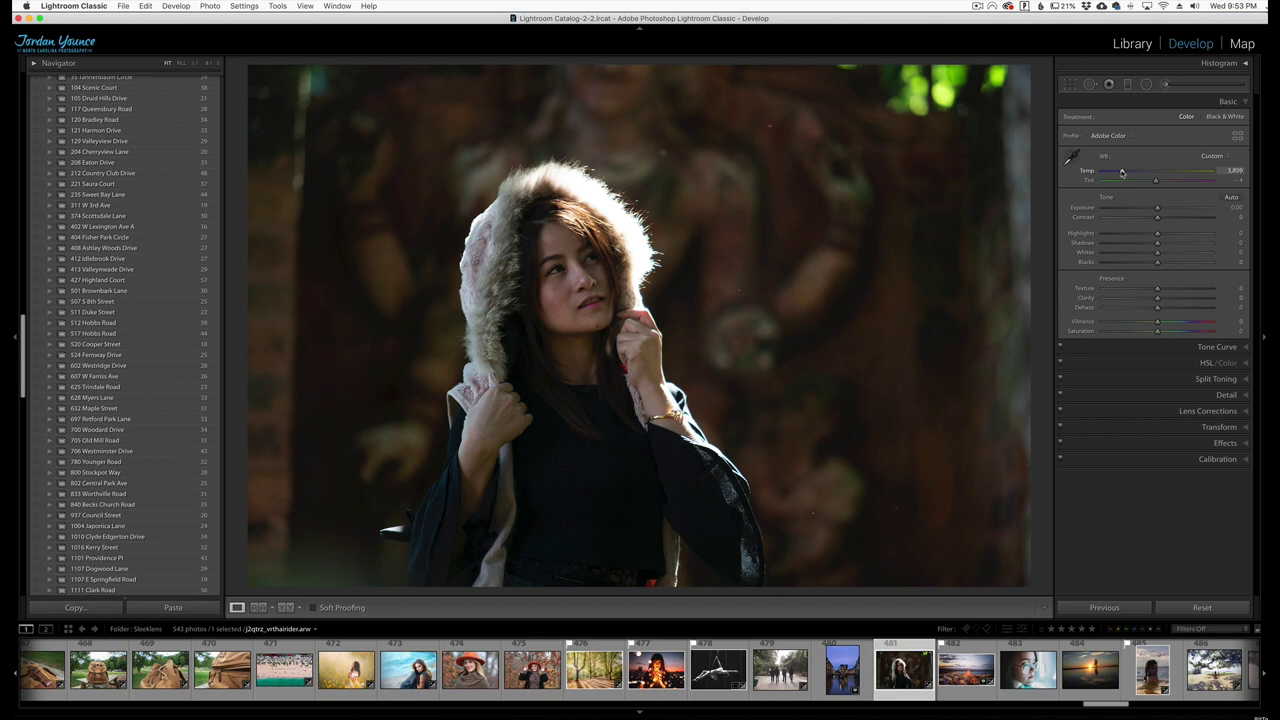
Step: Brush a warm light from the photo's upper-right corner toward the woman, with Temp 41 and Exposure 1.86
{"action": "left_click", "coordinate": [1166, 86]}
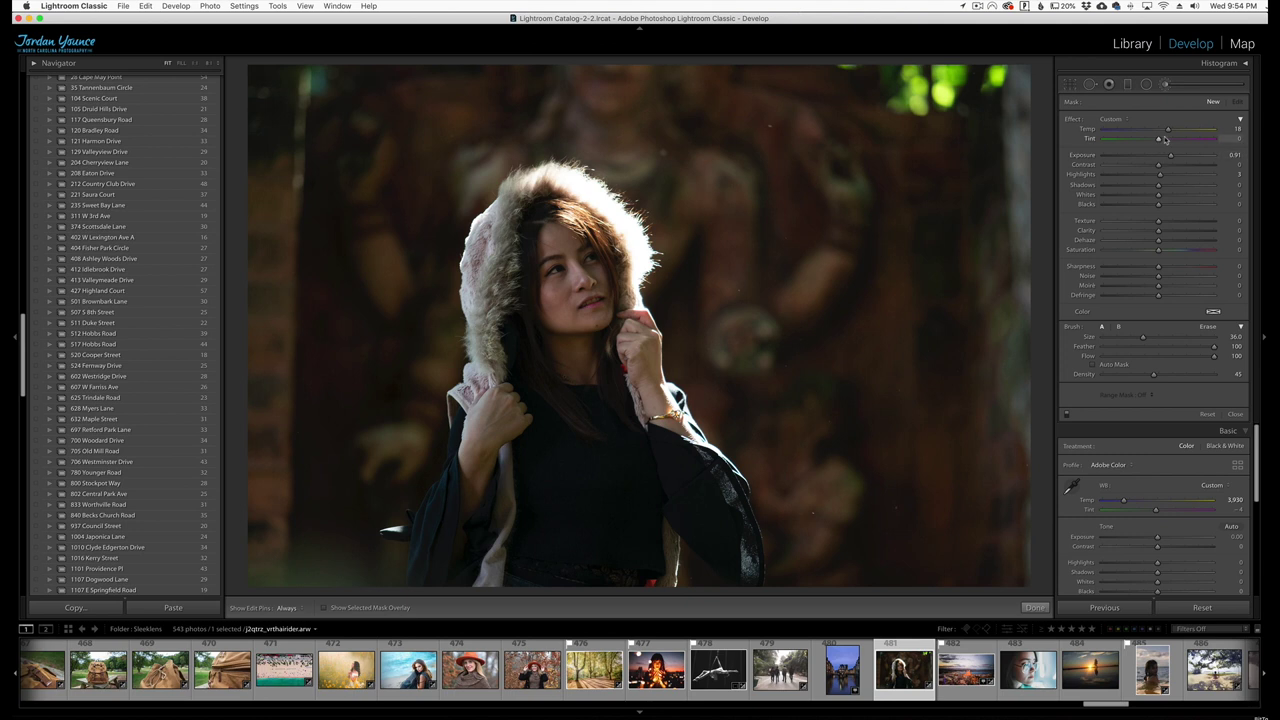
{"action": "left_click_drag", "start_coordinate": [1168, 131], "coordinate": [1170, 131]}
{"action": "key", "text": "h"}
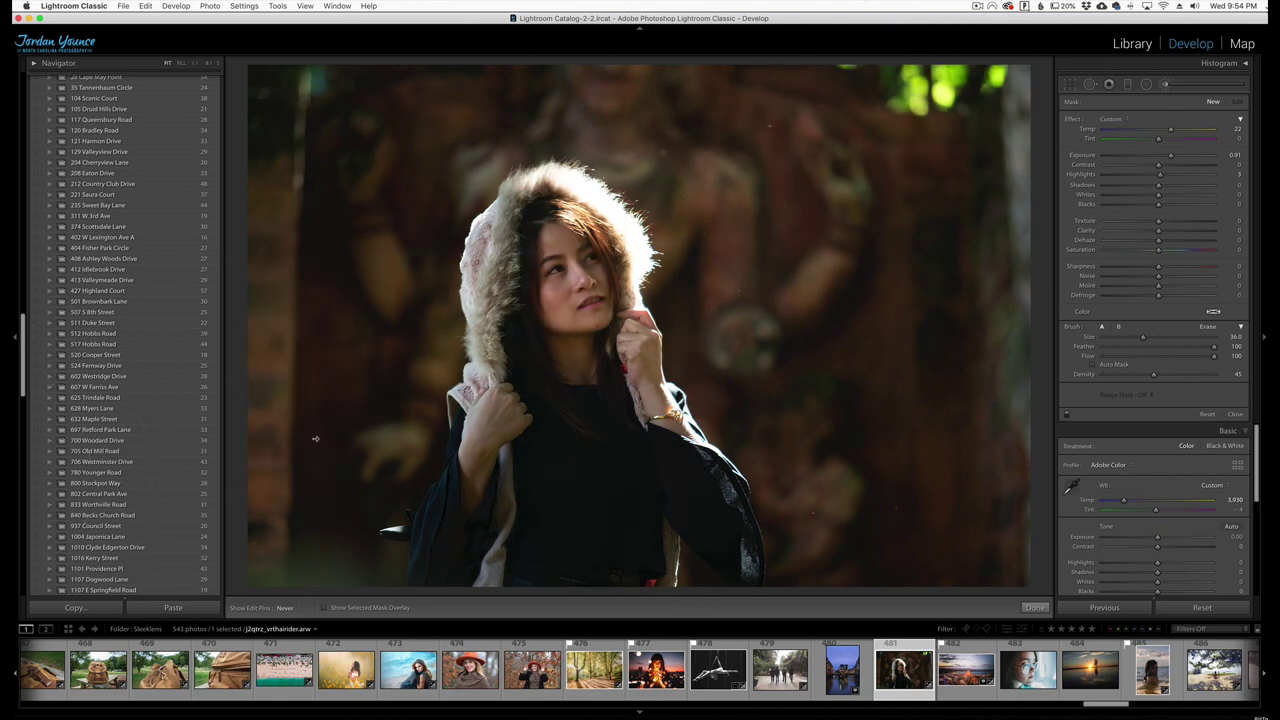
{"action": "key", "text": "h"}
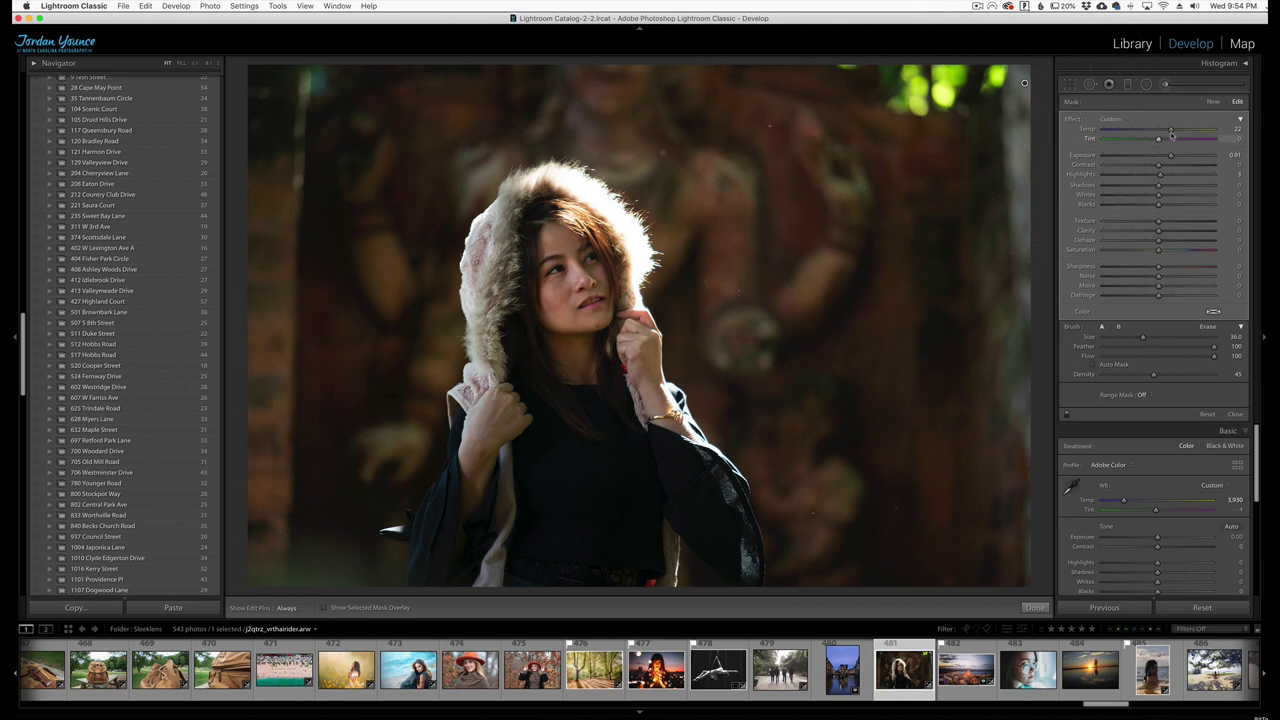
{"action": "left_click_drag", "start_coordinate": [1170, 130], "coordinate": [1177, 157]}
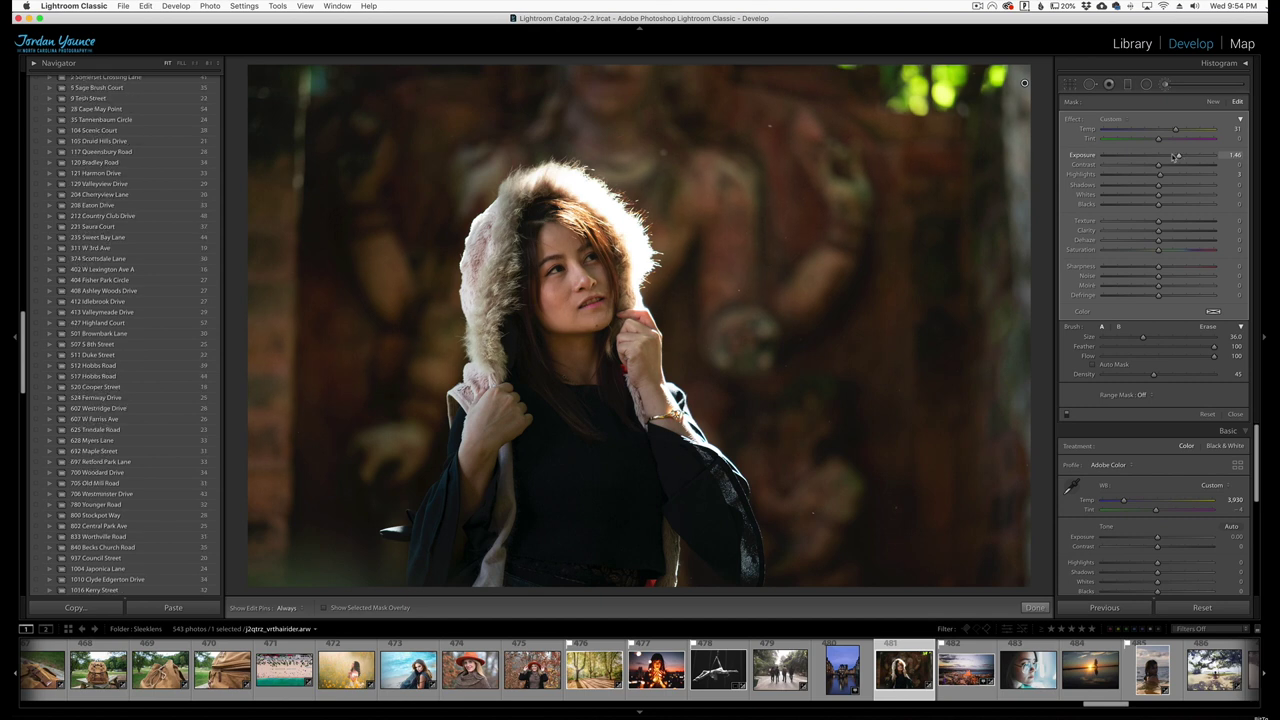
{"action": "left_click_drag", "start_coordinate": [1176, 130], "coordinate": [1181, 157]}
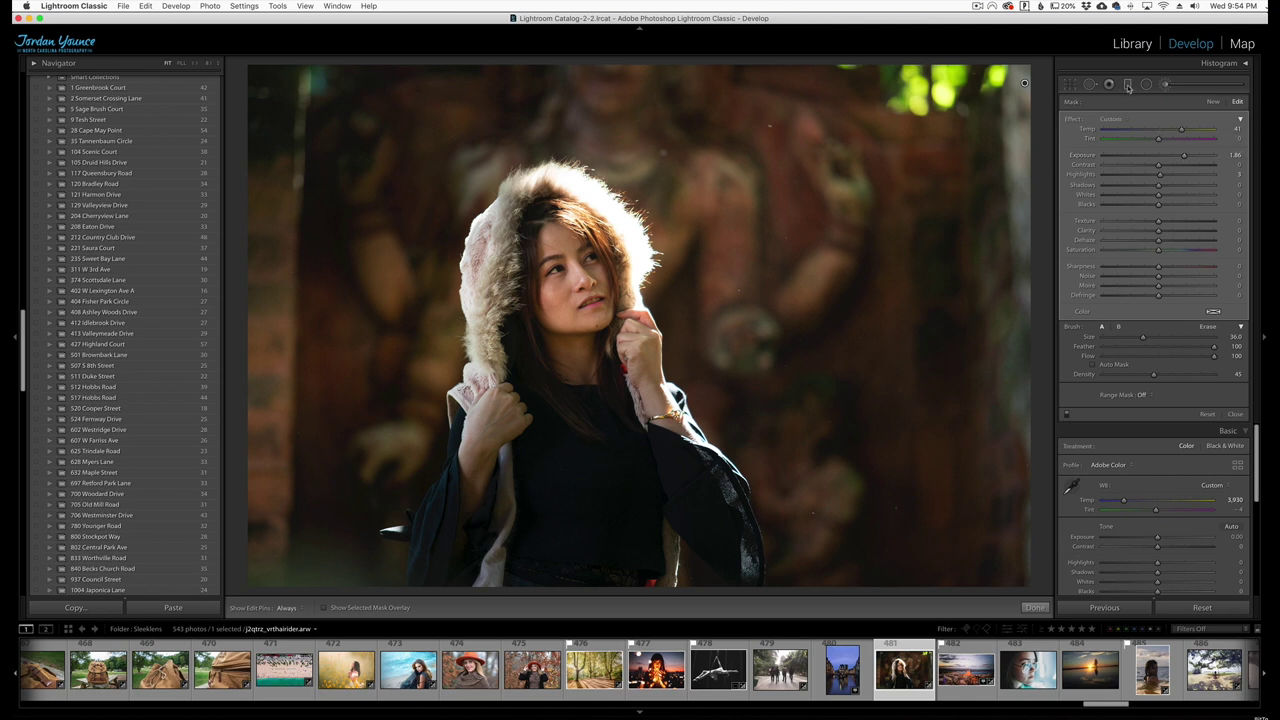
Step: Add a diagonal graduated filter across the photo's upper-left area with Temp 0 and Exposure -1.22
{"action": "left_click", "coordinate": [1128, 86]}
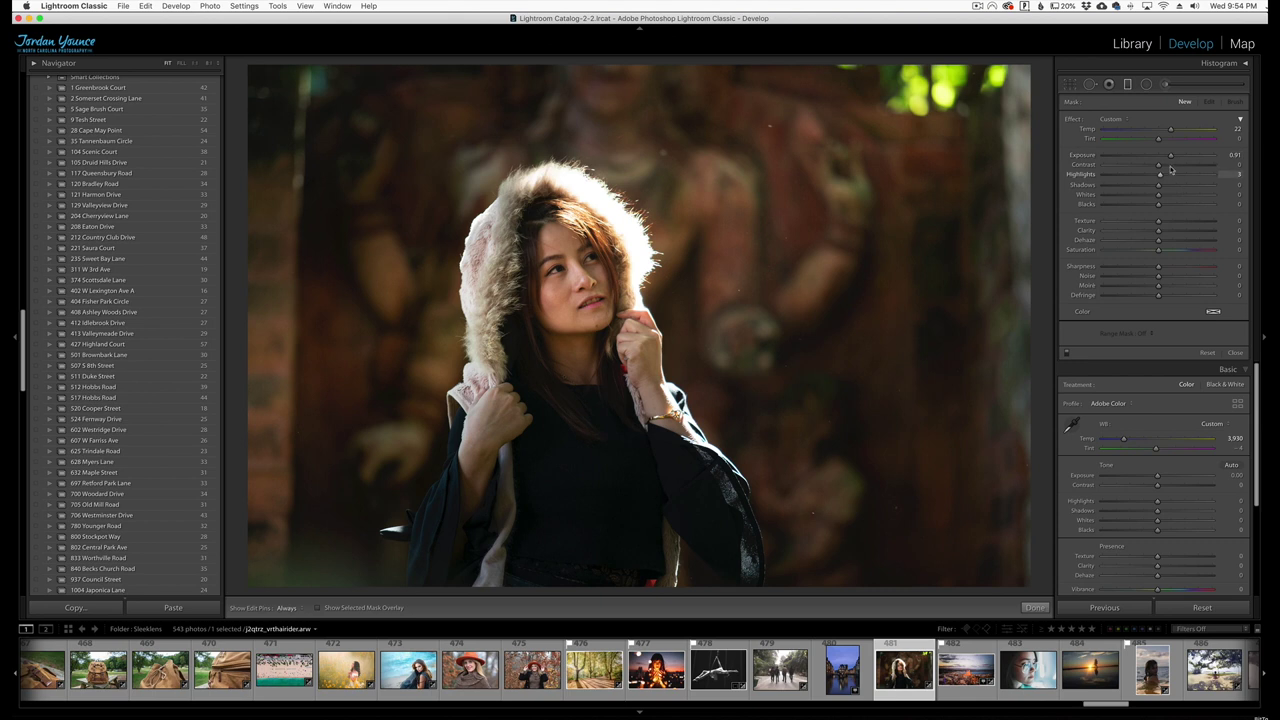
{"action": "double_click", "coordinate": [1086, 131]}
{"action": "double_click", "coordinate": [1092, 156]}
{"action": "left_click_drag", "start_coordinate": [1158, 158], "coordinate": [1144, 158]}
{"action": "left_click_drag", "start_coordinate": [467, 62], "coordinate": [548, 245]}
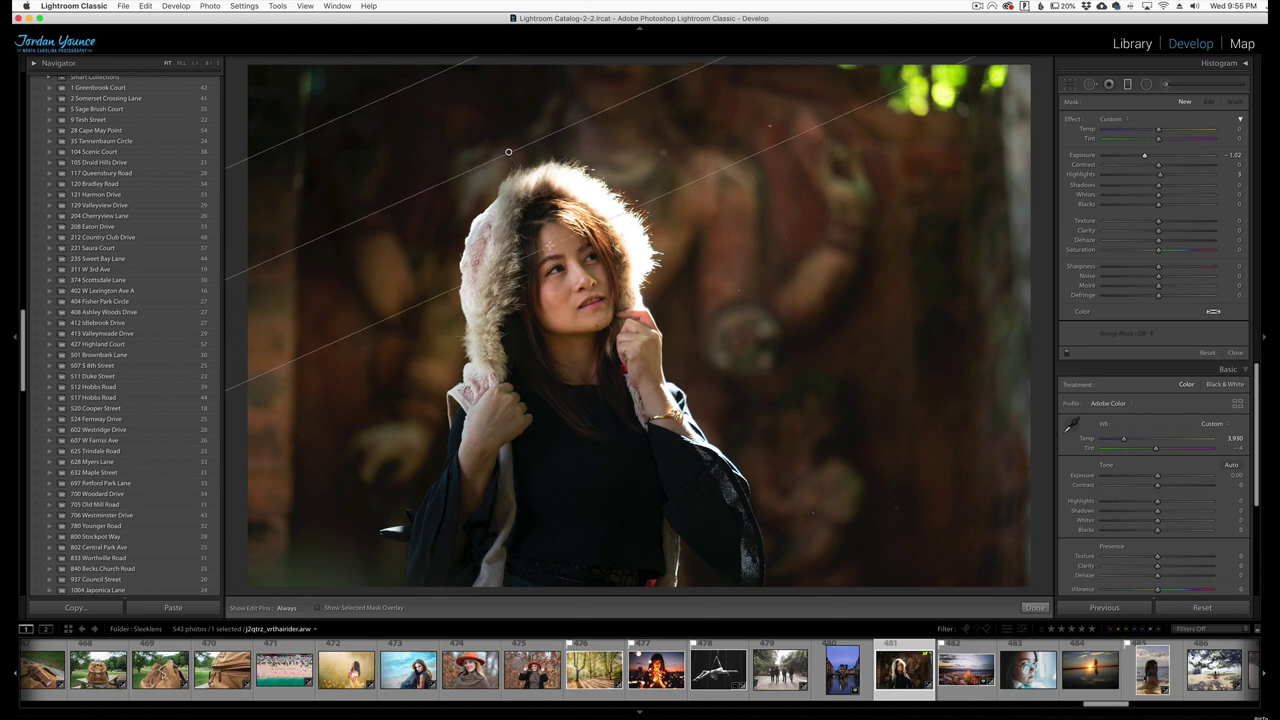
{"action": "left_click_drag", "start_coordinate": [492, 191], "coordinate": [492, 191]}
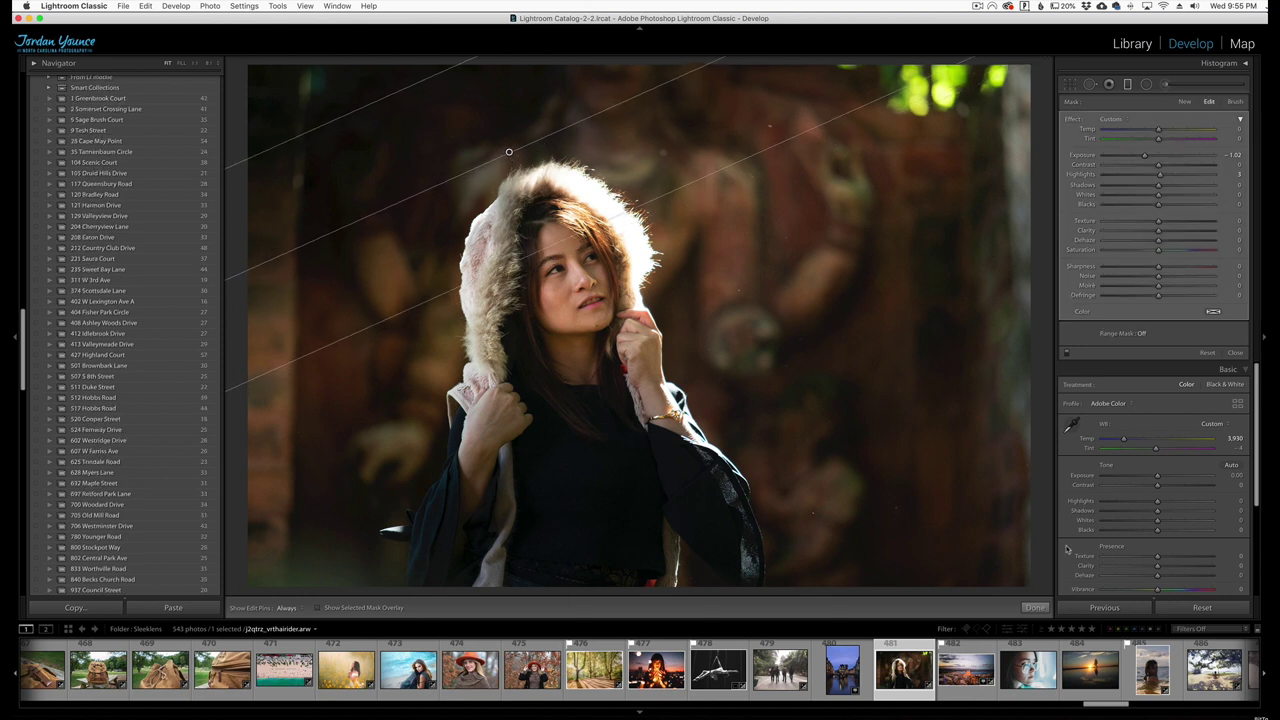
{"action": "left_click_drag", "start_coordinate": [1144, 156], "coordinate": [1138, 157]}
{"action": "left_click", "coordinate": [1034, 607]}
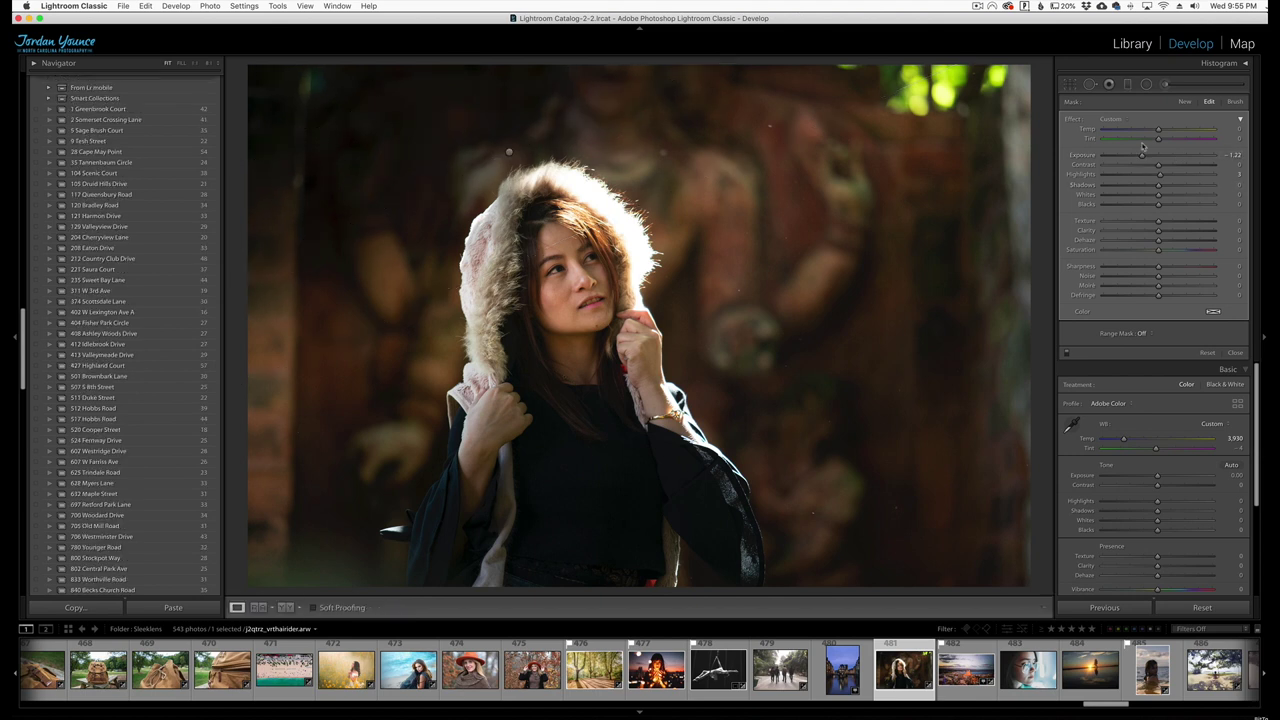
Step: Add a second diagonal graduated filter darkening the photo's lower-right area, with Exposure -1.26
{"action": "key", "text": "m"}
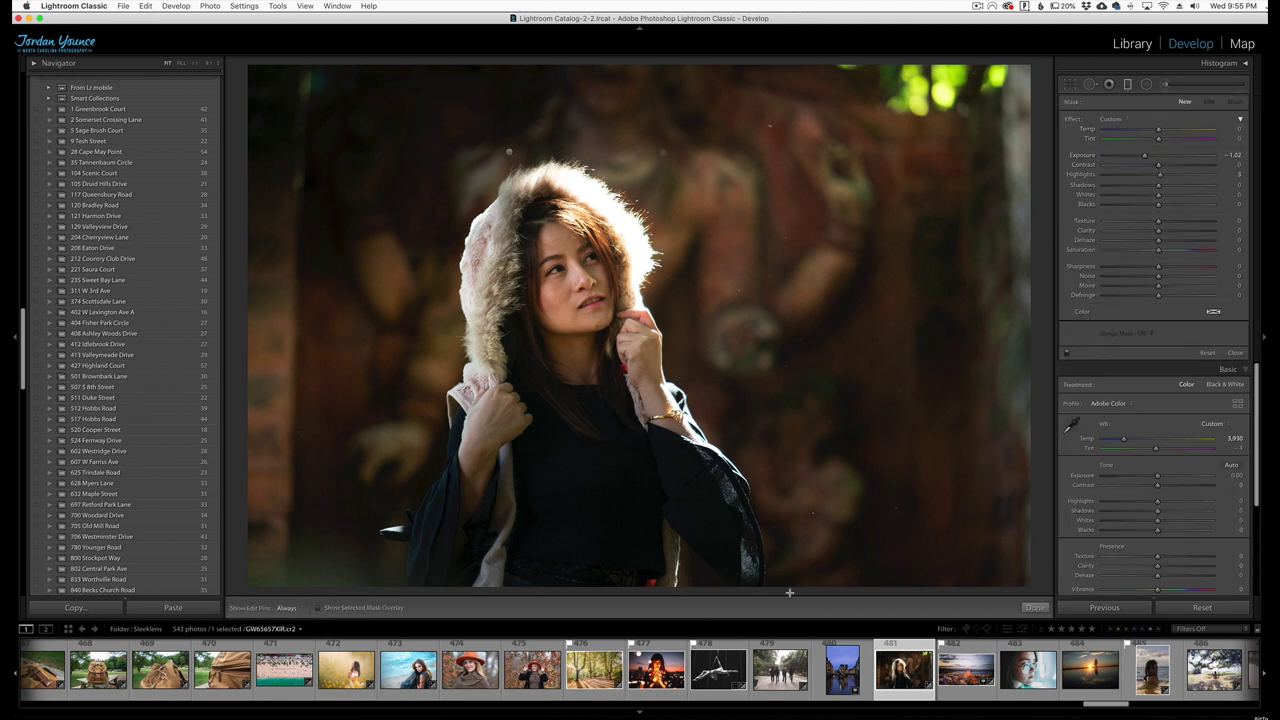
{"action": "left_click_drag", "start_coordinate": [746, 480], "coordinate": [615, 317]}
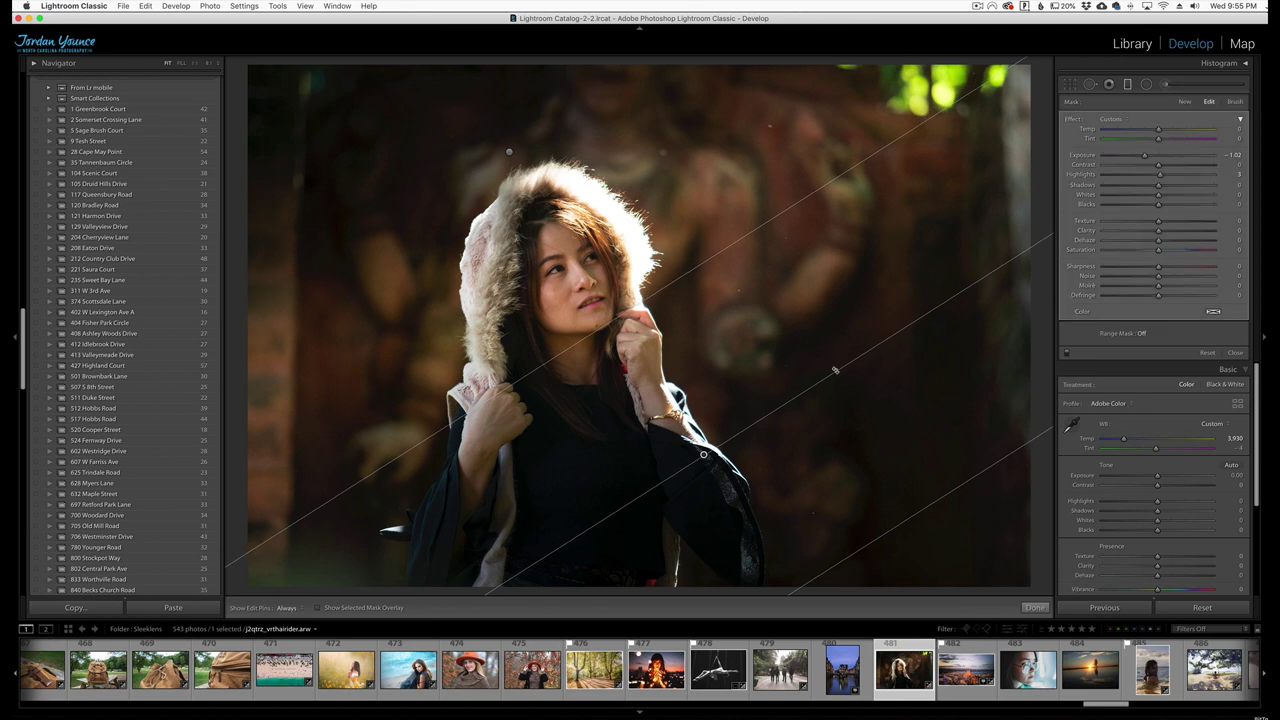
{"action": "left_click_drag", "start_coordinate": [1143, 158], "coordinate": [1140, 158]}
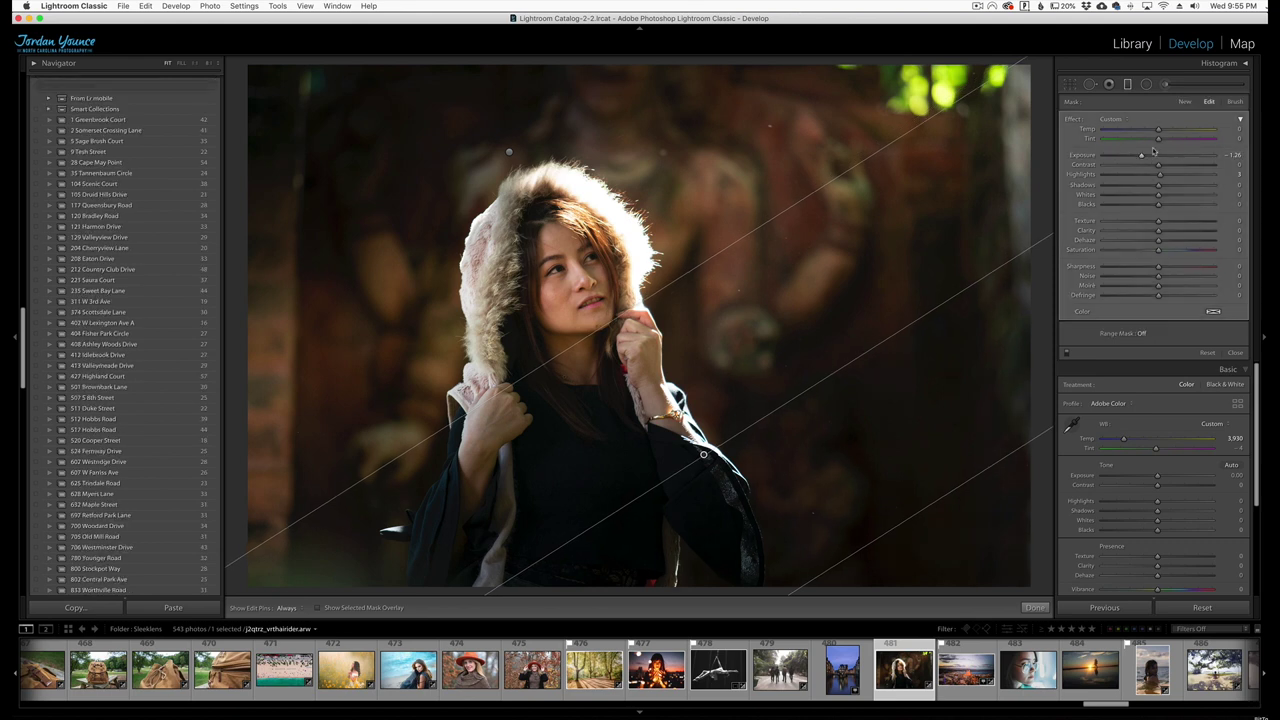
{"action": "left_click", "coordinate": [1035, 607]}
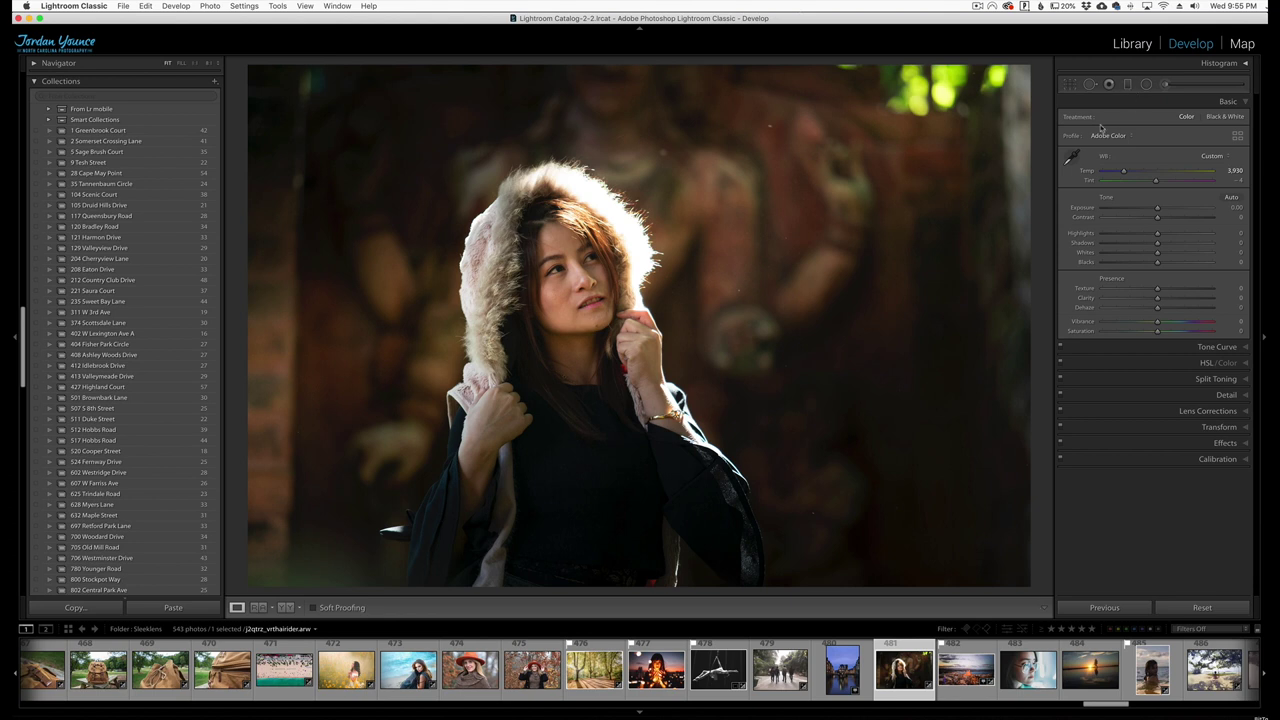
Step: Strengthen the existing brush adjustment at the photo's upper-right corner to Temp 45 and Exposure 2.08
{"action": "left_click", "coordinate": [1165, 84]}
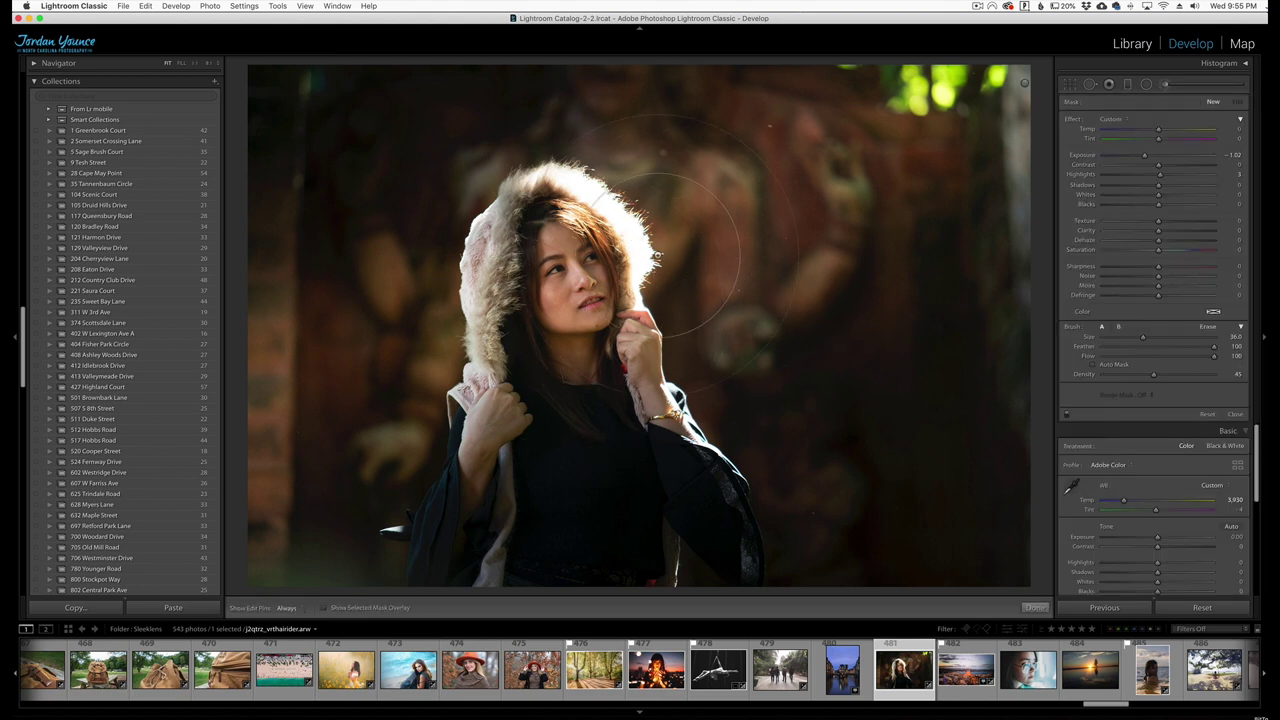
{"action": "left_click", "coordinate": [1024, 83]}
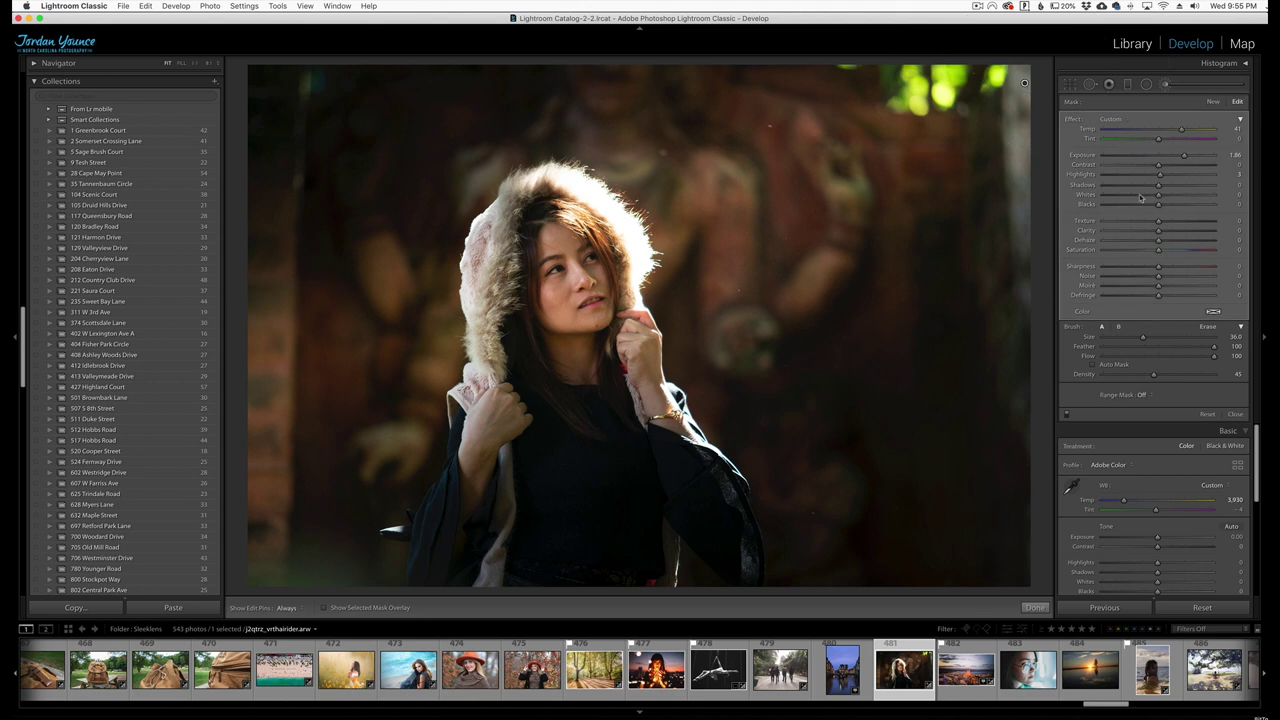
{"action": "left_click_drag", "start_coordinate": [1183, 158], "coordinate": [1183, 132]}
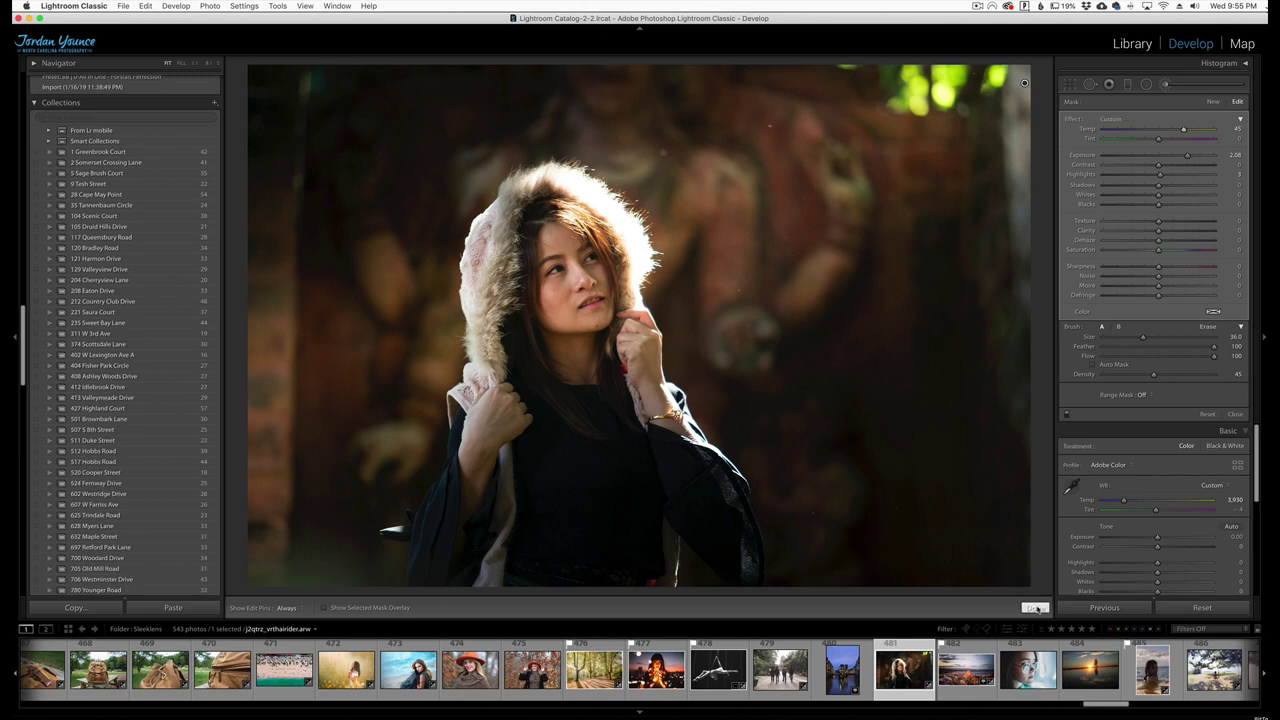
{"action": "left_click", "coordinate": [1035, 607]}
Step: Lower the Clarity of both graduated filters, setting the upper-left one to -46
{"action": "left_click", "coordinate": [1128, 85]}
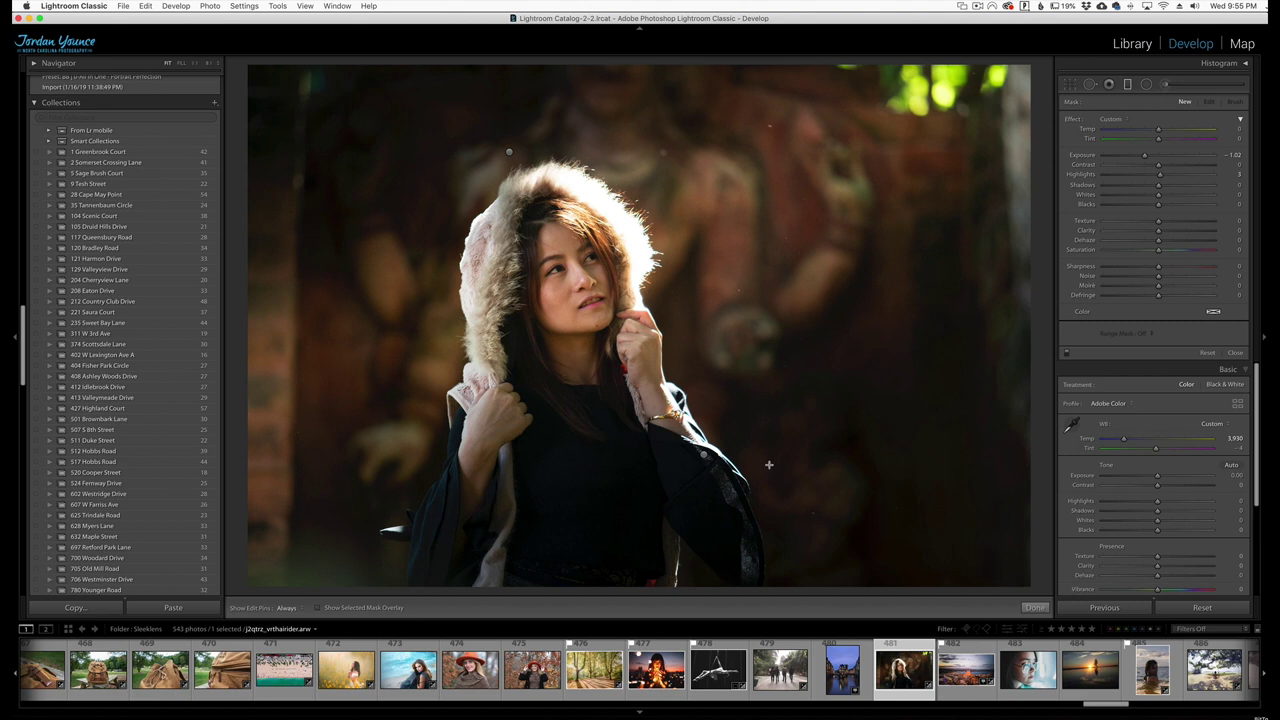
{"action": "left_click_drag", "start_coordinate": [698, 452], "coordinate": [786, 586]}
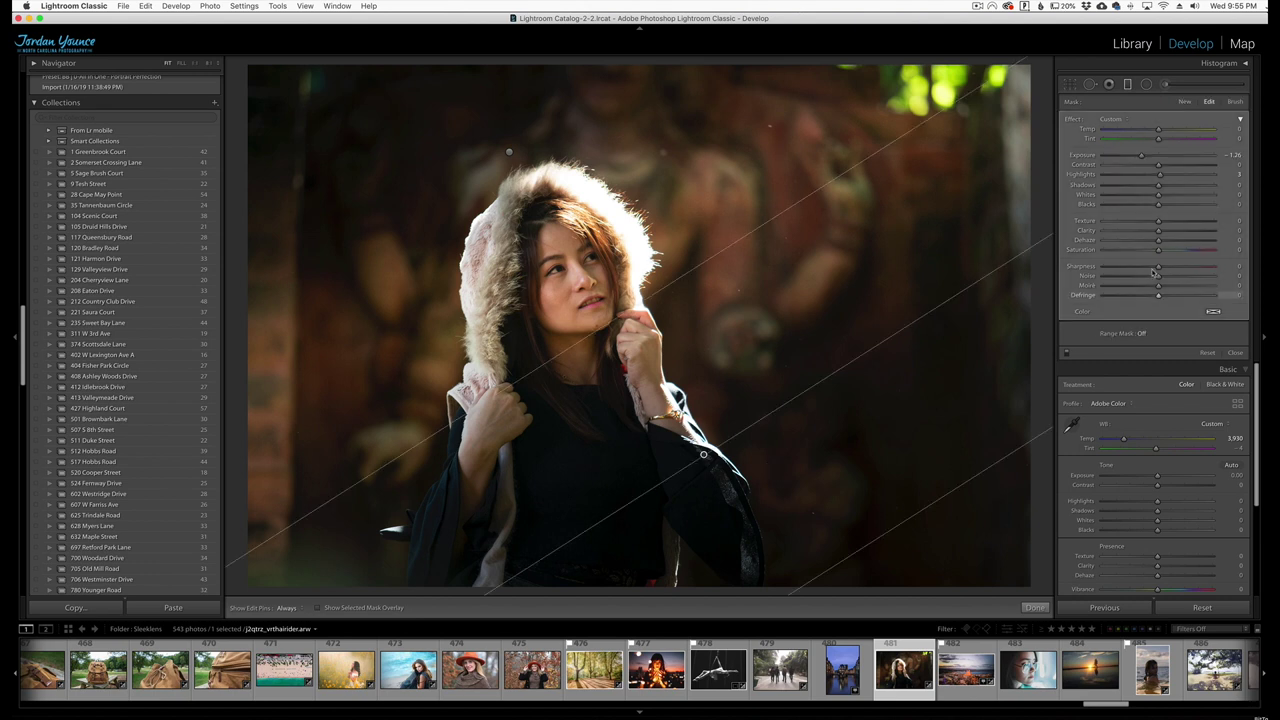
{"action": "left_click_drag", "start_coordinate": [1158, 231], "coordinate": [1138, 234]}
{"action": "left_click", "coordinate": [509, 152]}
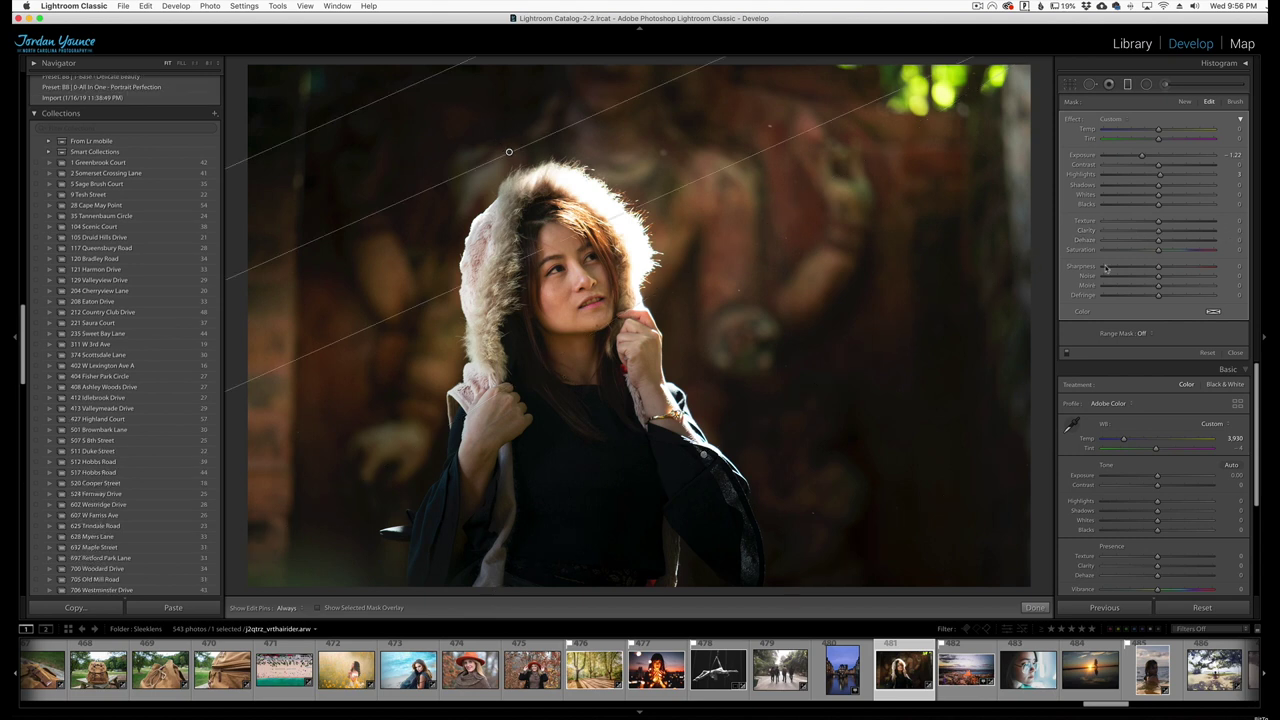
{"action": "left_click_drag", "start_coordinate": [1158, 231], "coordinate": [1132, 232]}
{"action": "left_click", "coordinate": [1034, 607]}
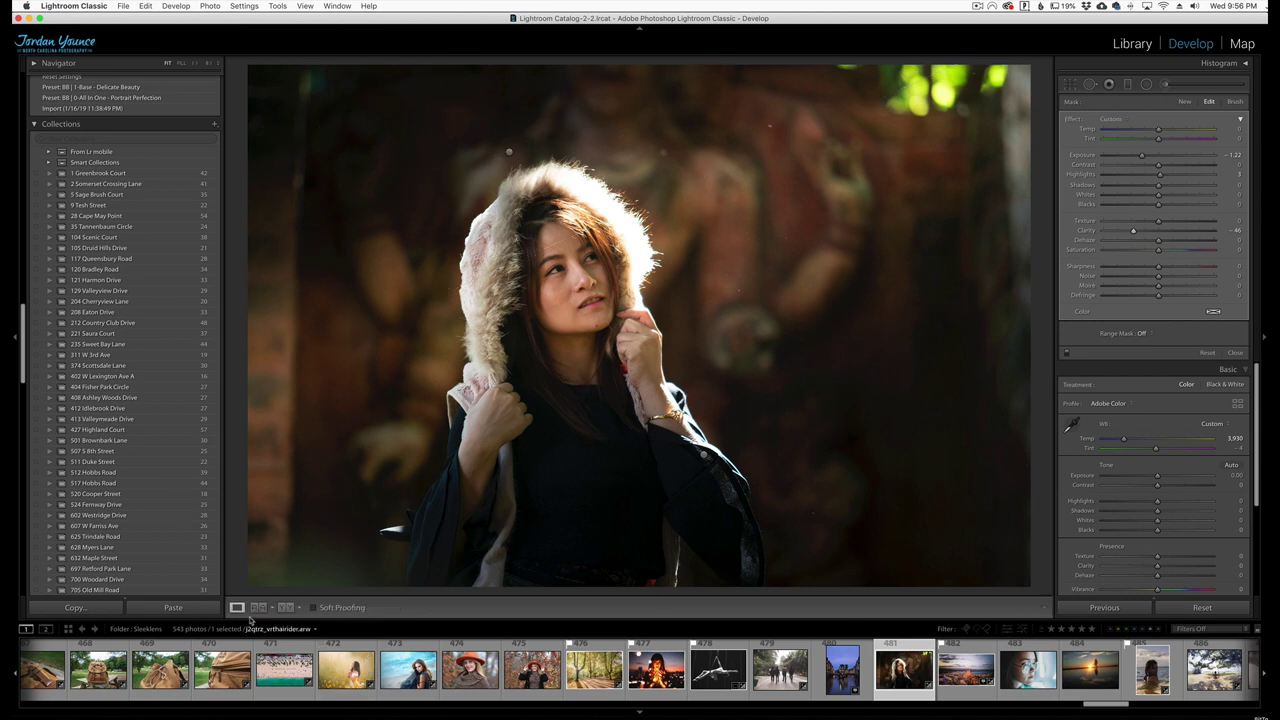
Step: Compare the edited portrait with the original in a side-by-side before and after view
{"action": "left_click", "coordinate": [285, 607]}
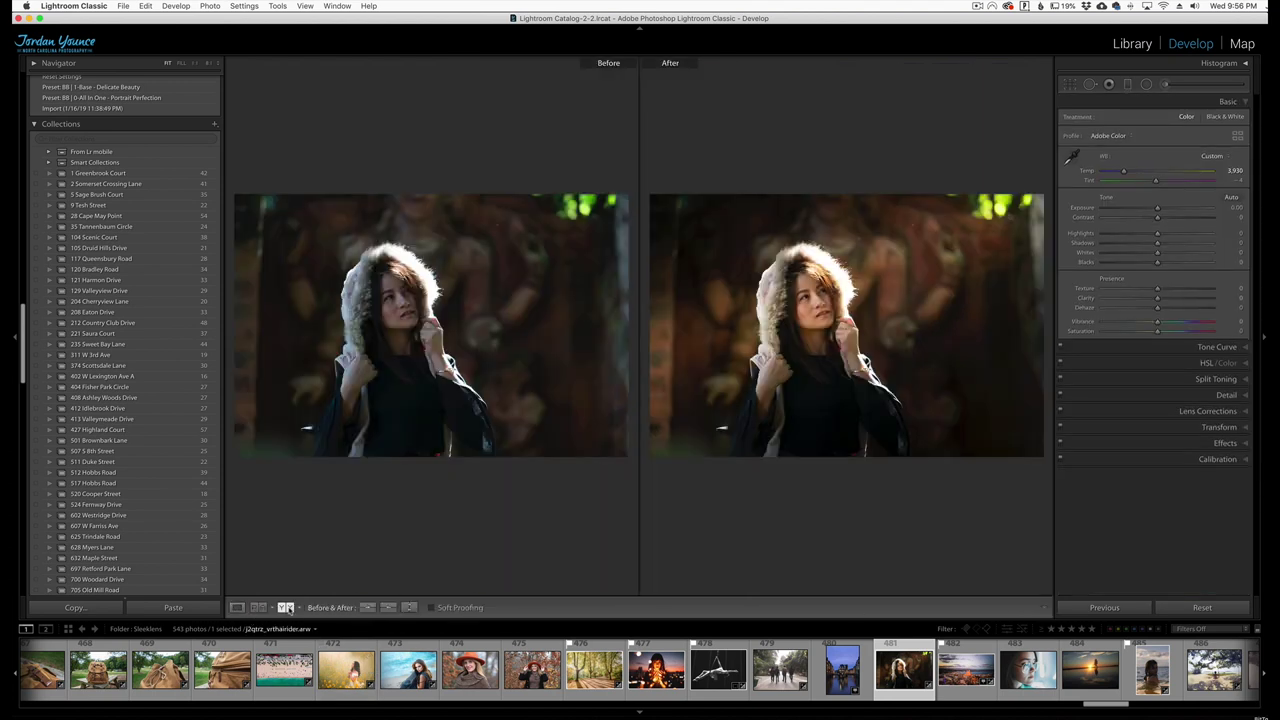